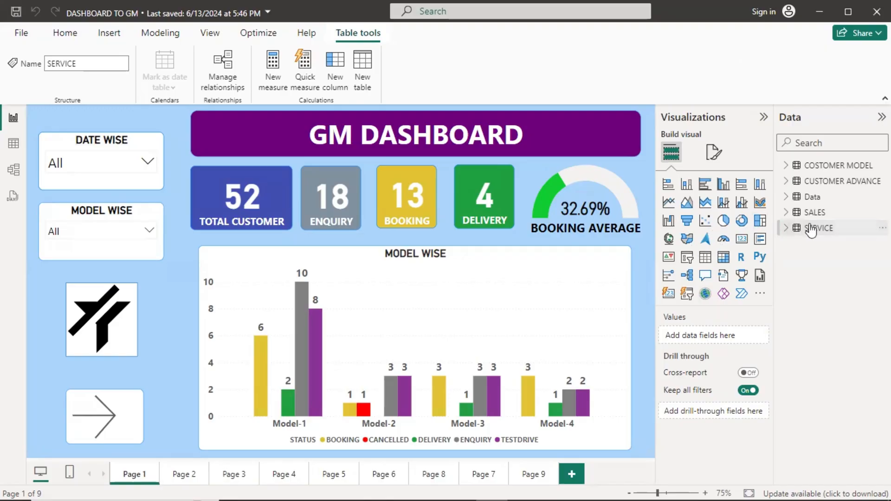
# - View the SERVICE table's data, and open the SERVICE query in the Power Query Editor
pyautogui.click(6, 150)
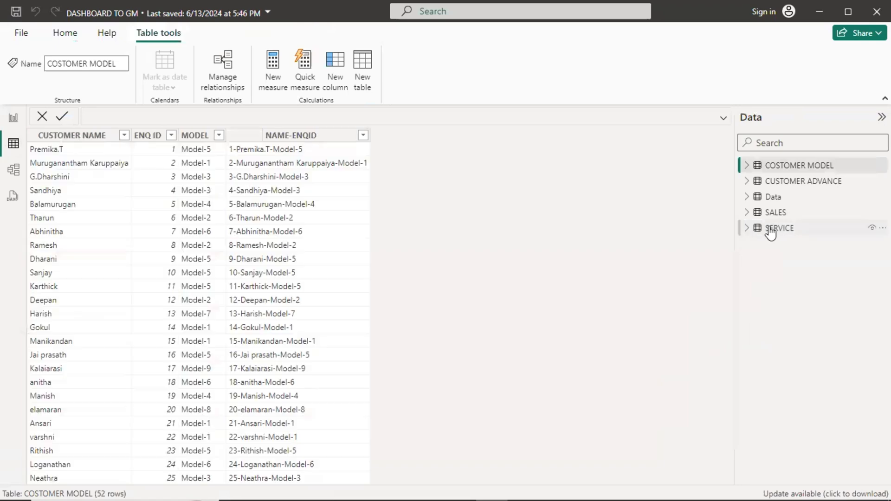
pyautogui.click(771, 228)
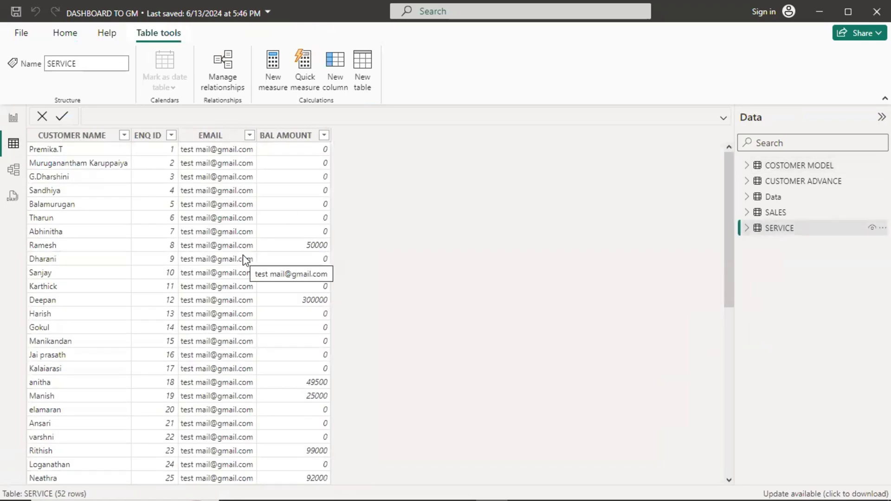
pyautogui.click(65, 32)
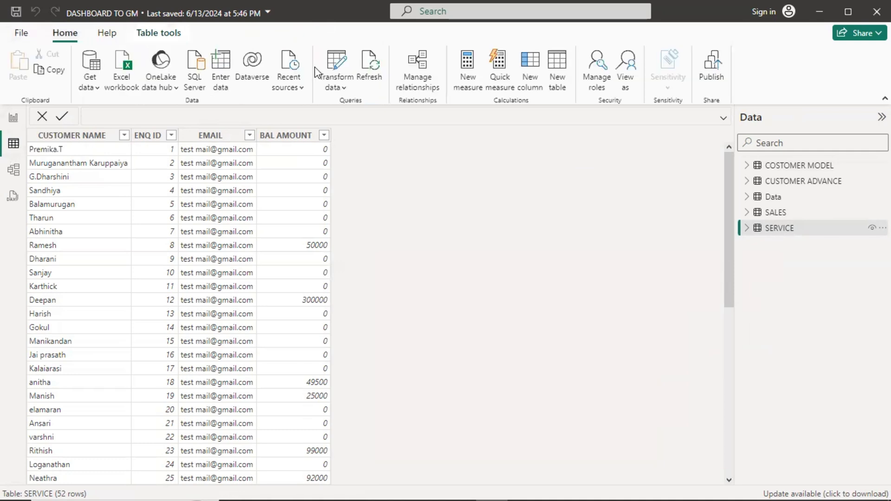
pyautogui.click(334, 66)
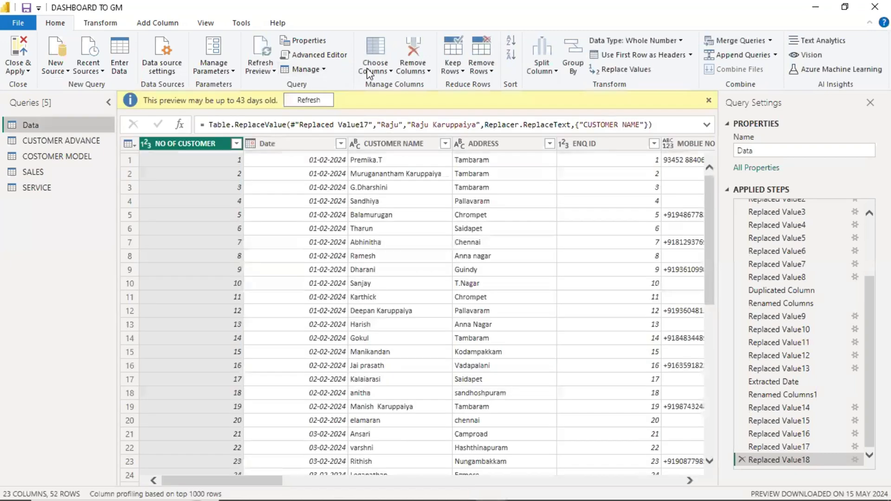
pyautogui.click(31, 182)
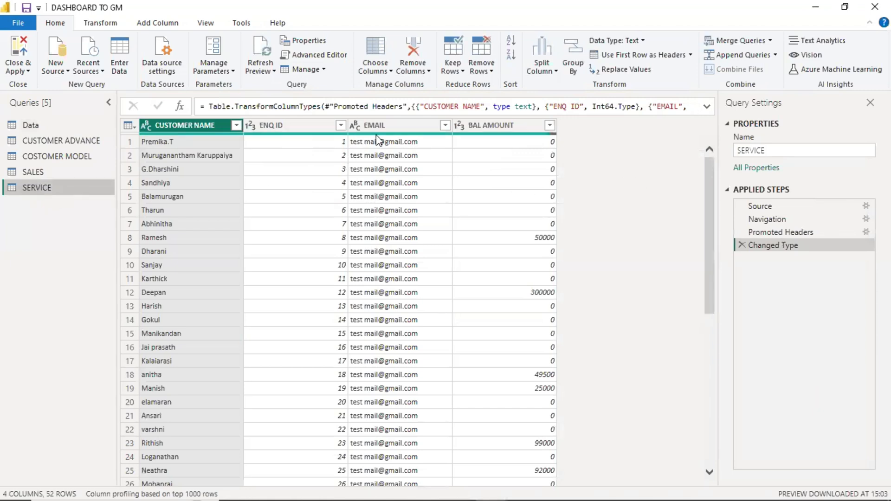
# - Duplicate the EMAIL column in the SERVICE query
pyautogui.moveTo(378, 139)
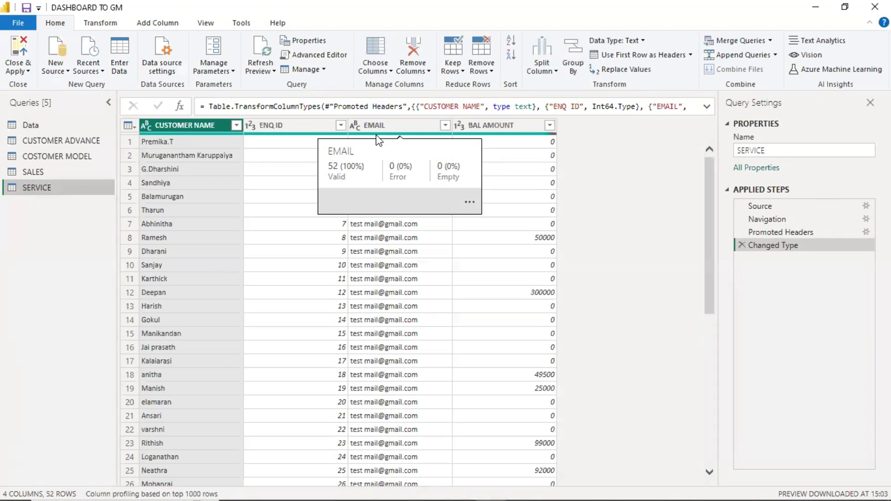
pyautogui.click(381, 124)
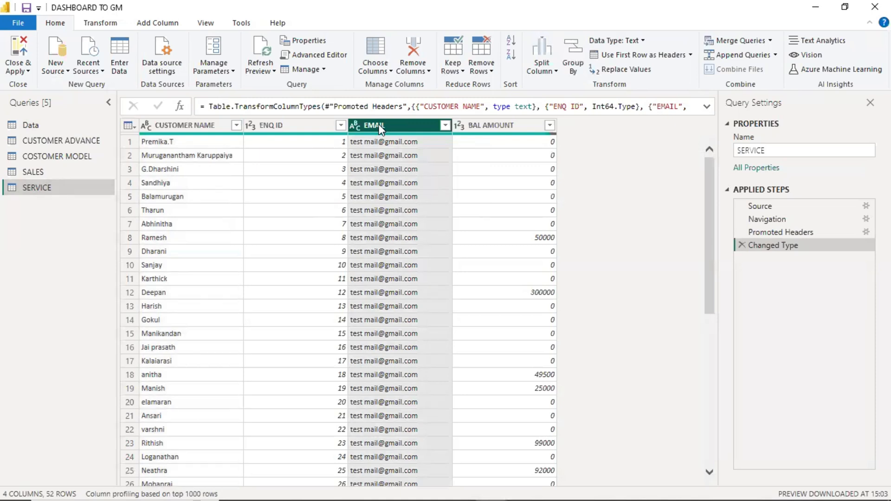
pyautogui.rightClick(380, 128)
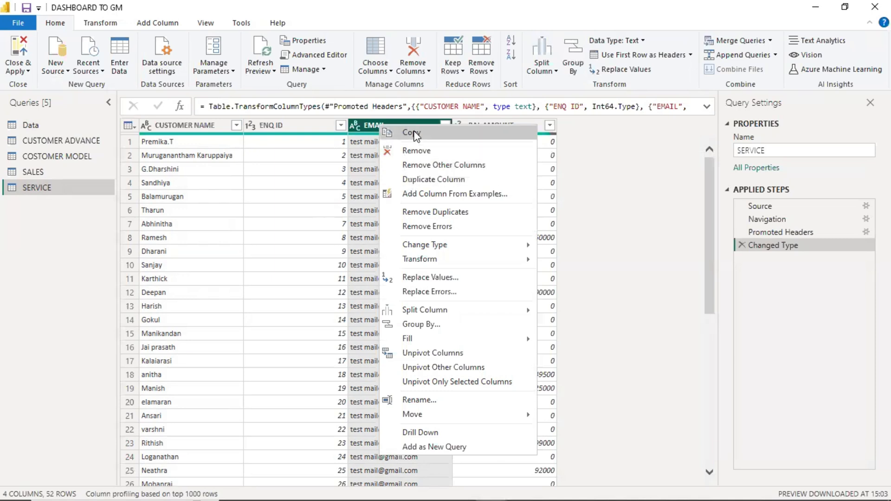
pyautogui.click(450, 181)
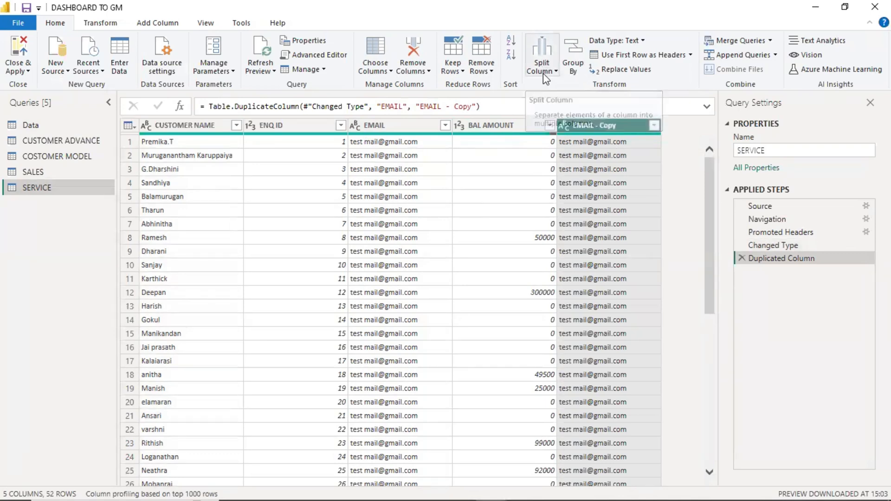
# - Split the EMAIL - Copy column by the custom delimiter "@" at each occurrence
pyautogui.click(542, 46)
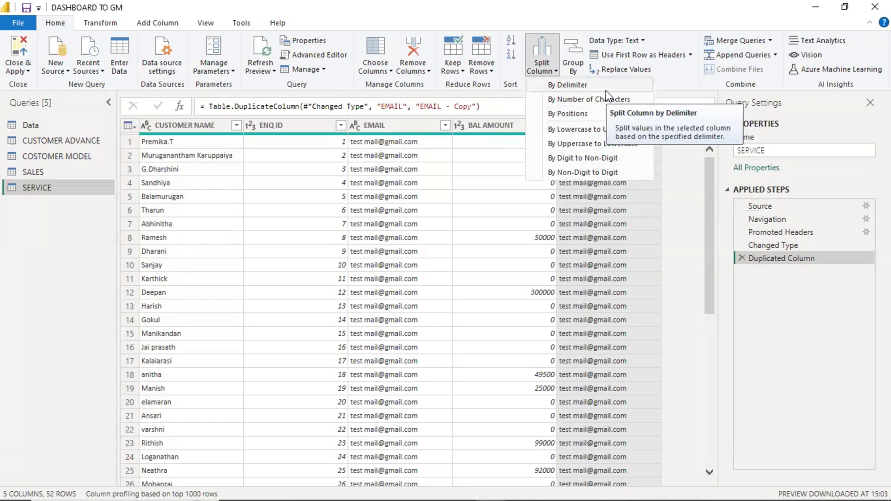
pyautogui.click(667, 167)
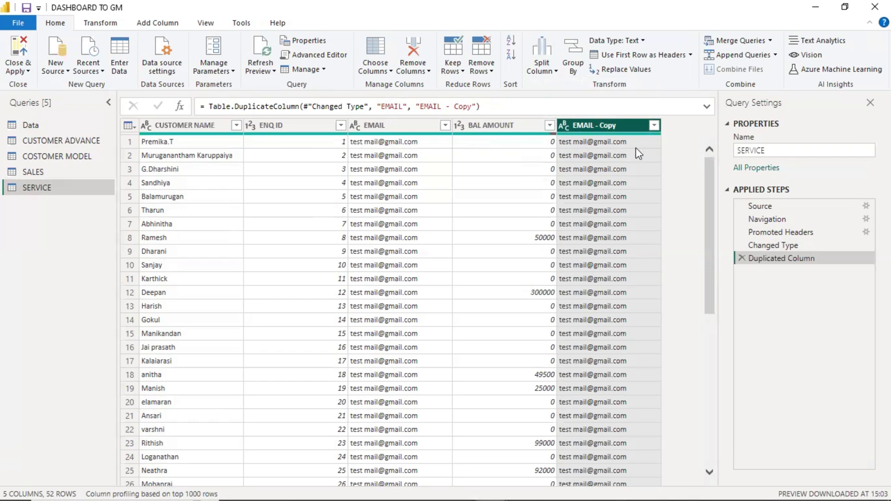
pyautogui.click(542, 66)
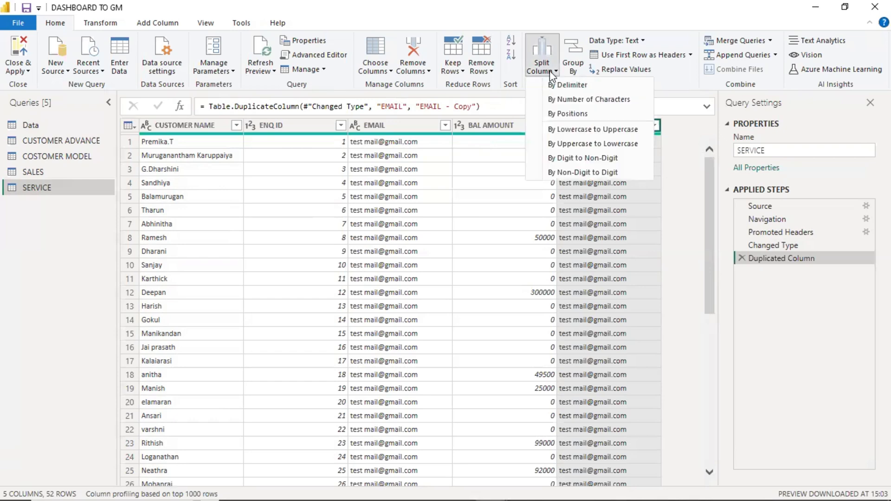
pyautogui.click(560, 85)
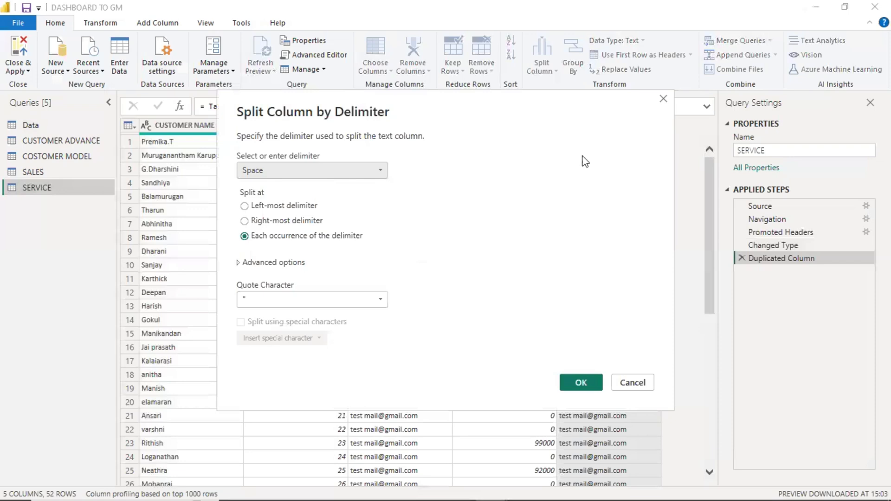
pyautogui.click(362, 169)
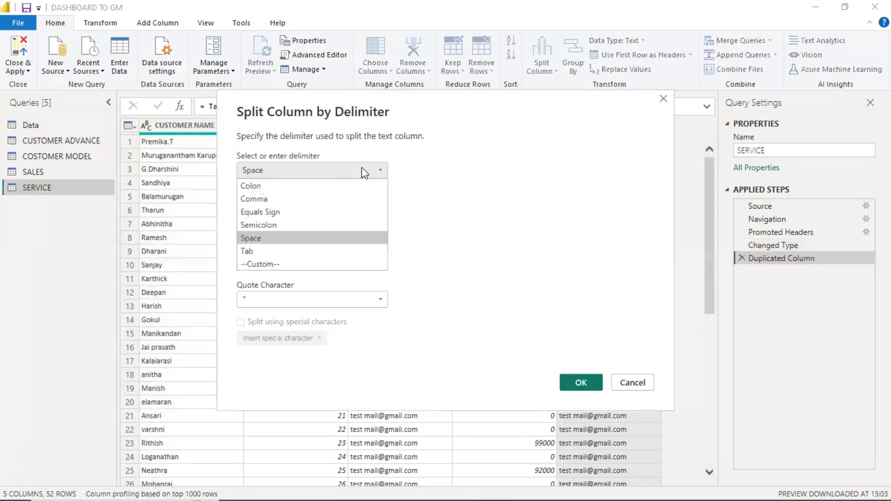
pyautogui.click(282, 265)
pyautogui.click(299, 195)
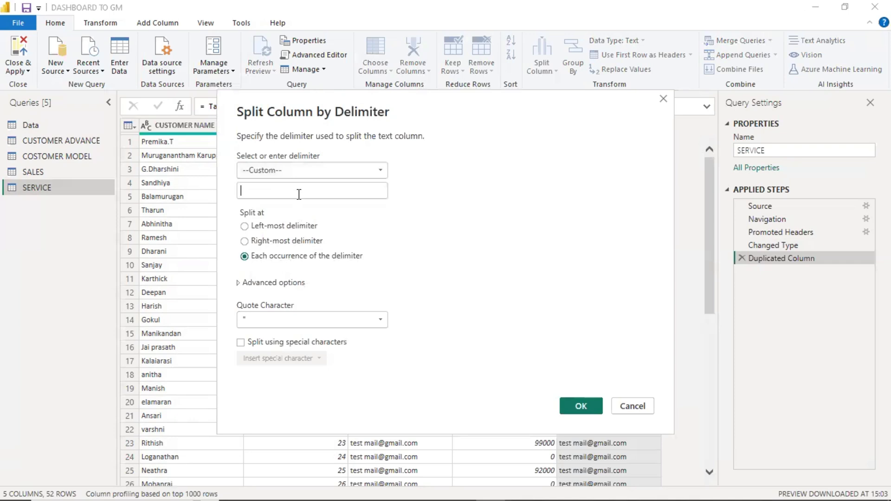
pyautogui.write('@')
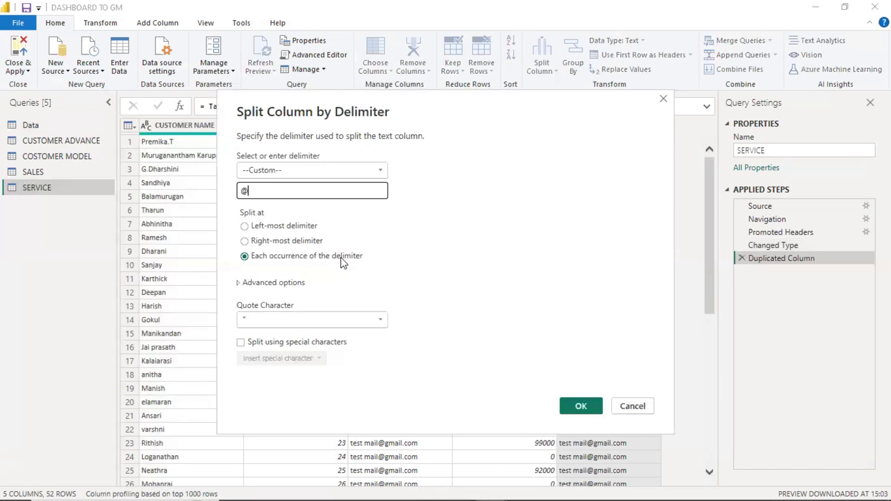
pyautogui.click(581, 406)
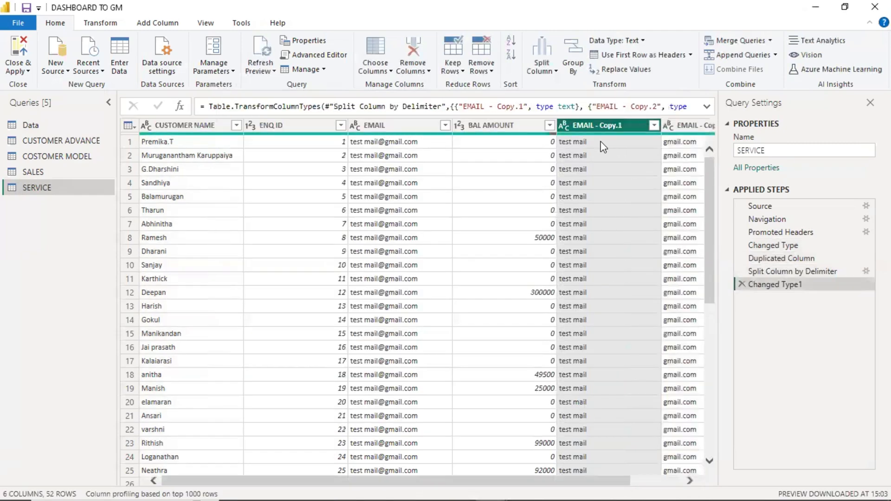
# - Split the EMAIL - Copy.1 column by the Space delimiter at each occurrence
pyautogui.scroll(-3, 645, 415)
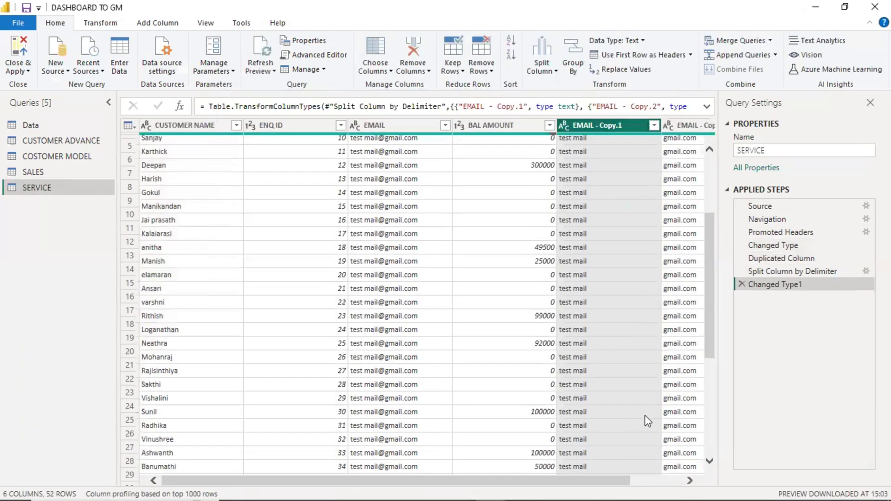
pyautogui.scroll(3, 648, 420)
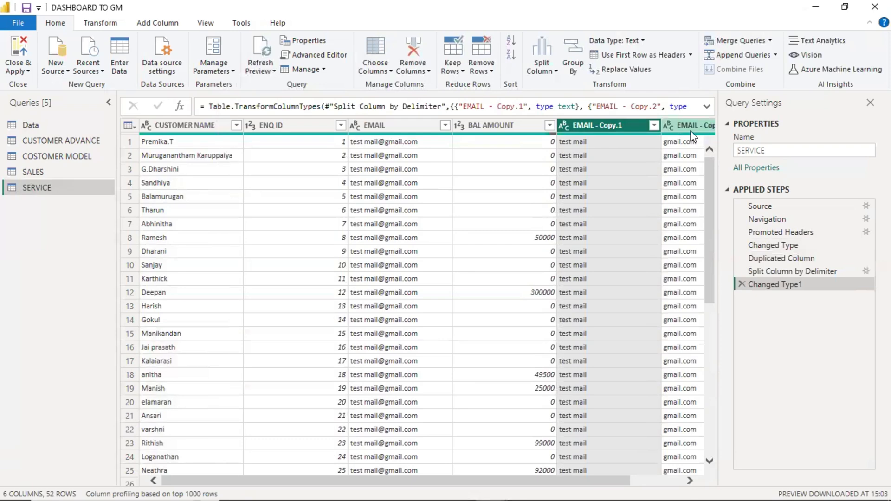
pyautogui.scroll(-7, 690, 285)
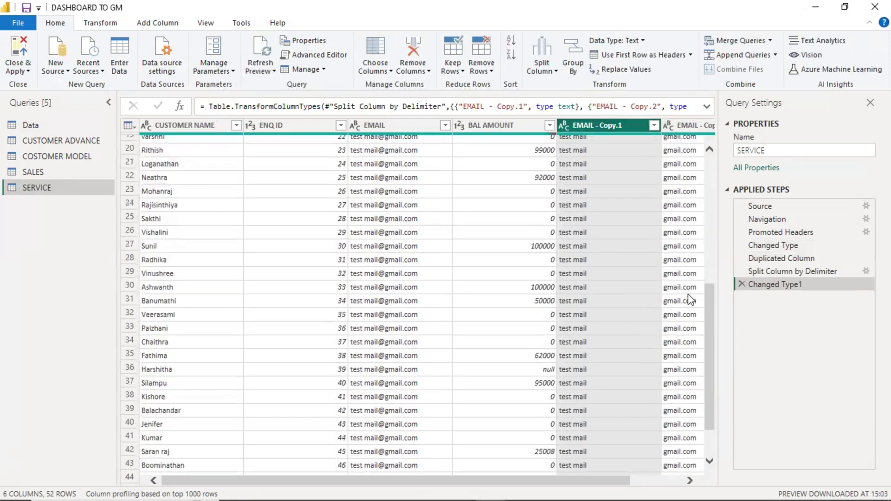
pyautogui.scroll(4, 688, 293)
pyautogui.scroll(3, 690, 295)
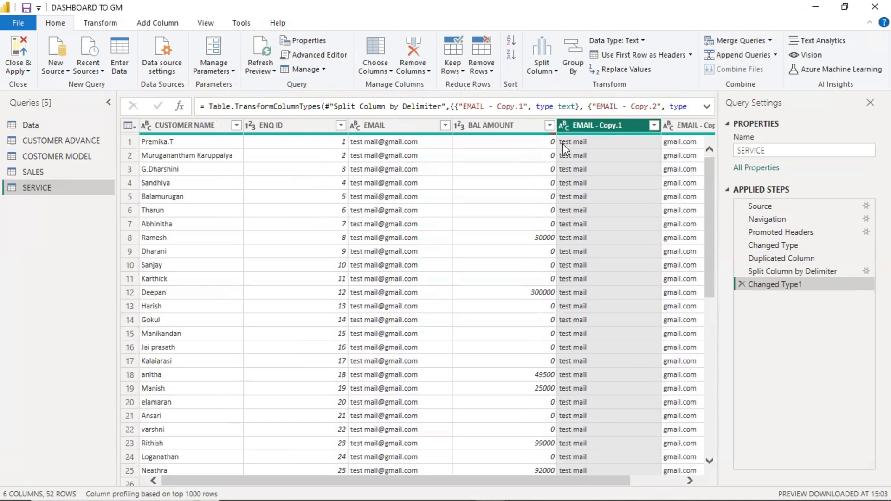
pyautogui.click(539, 58)
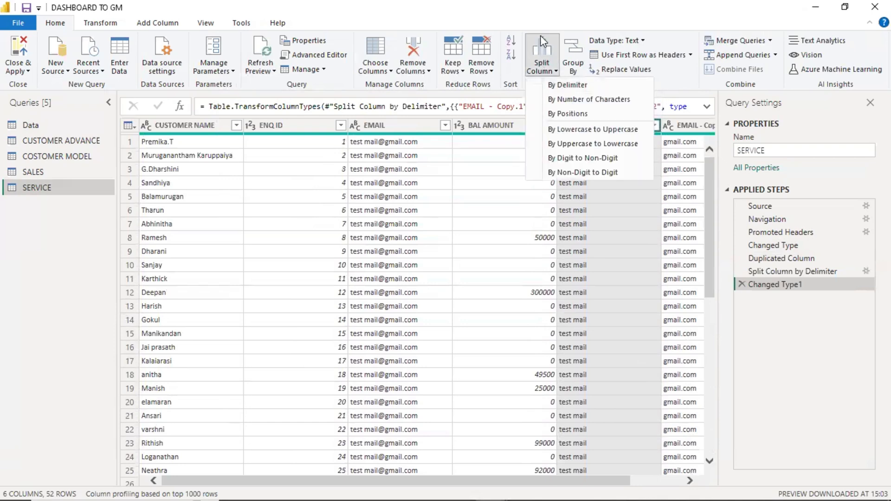
pyautogui.click(569, 85)
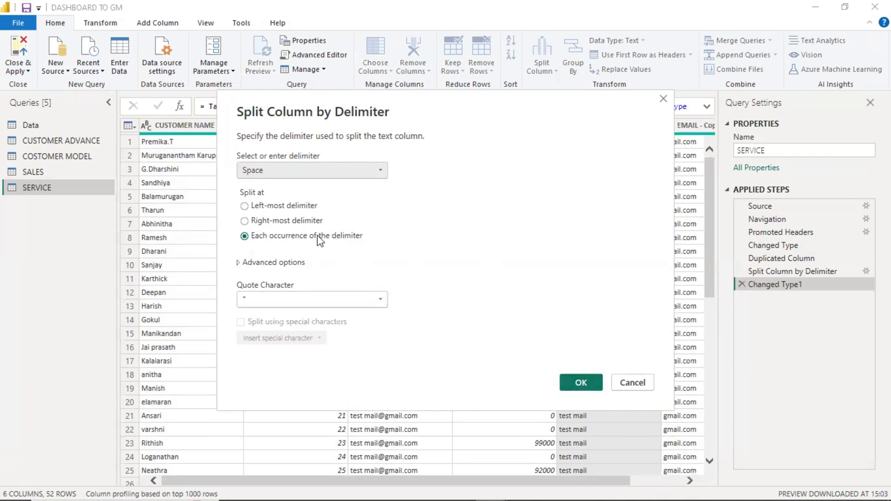
pyautogui.click(587, 382)
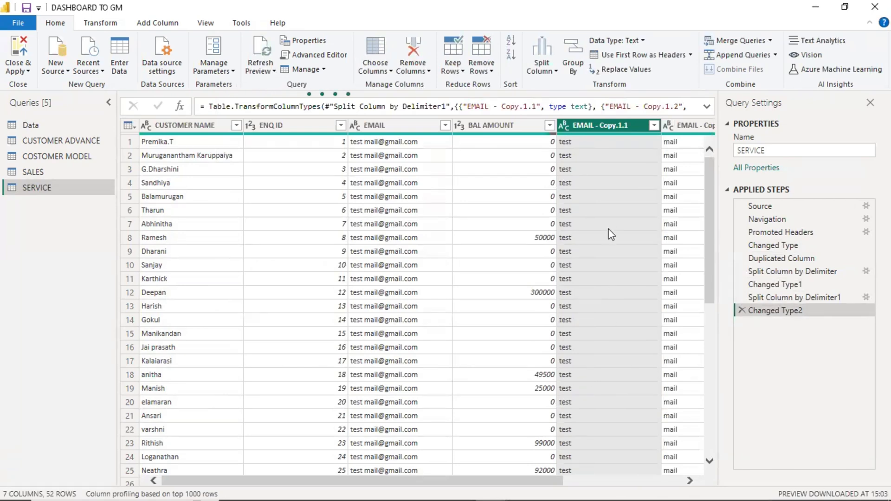
# - Split the EMAIL - Copy.2 column by the custom delimiter "." at each occurrence
pyautogui.moveTo(408, 480); pyautogui.dragTo(521, 483)
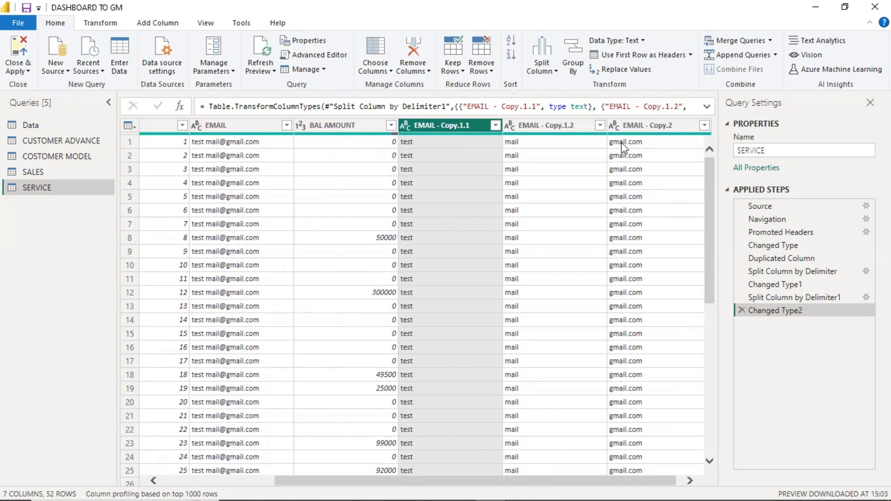
pyautogui.click(653, 142)
pyautogui.click(652, 122)
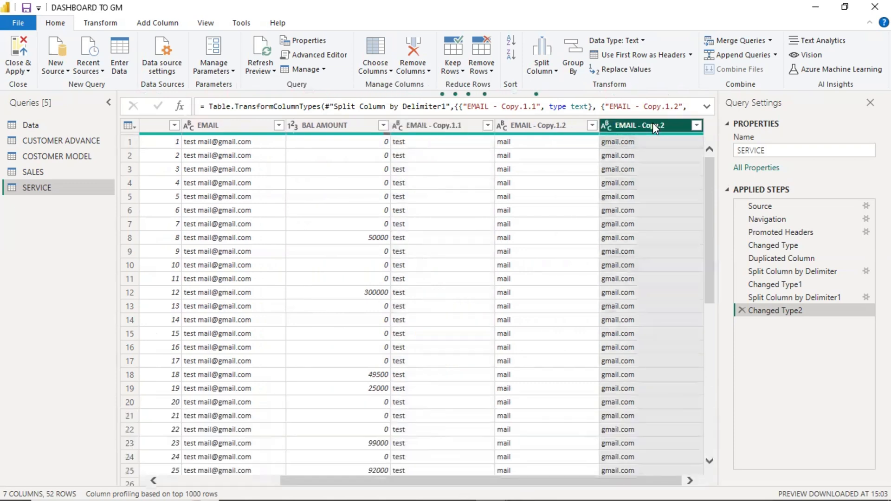
pyautogui.click(542, 60)
pyautogui.click(564, 85)
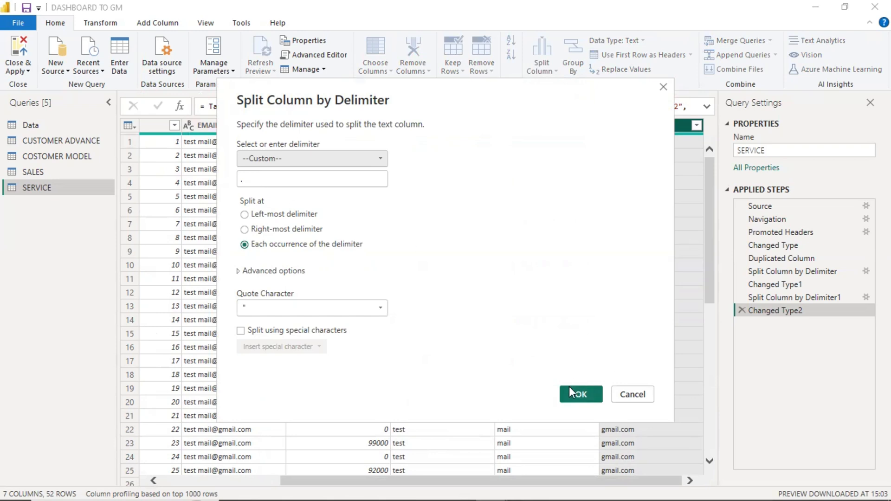
pyautogui.click(576, 396)
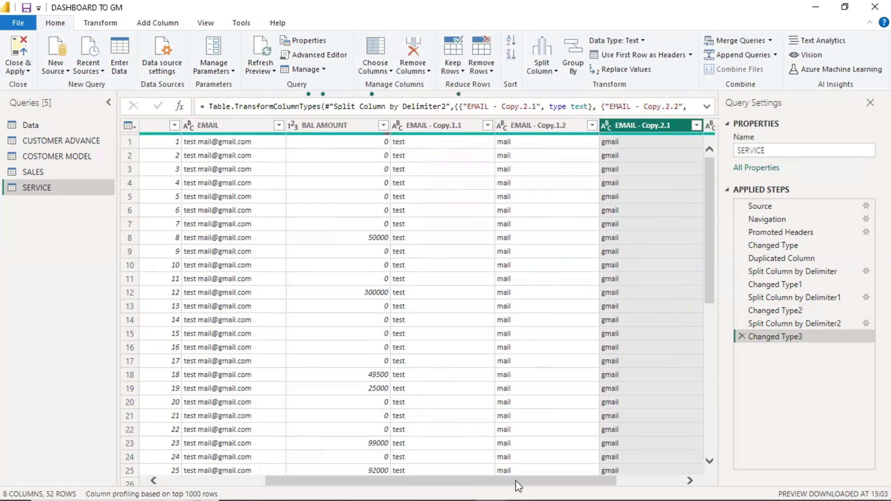
# - Delete all delimiter splits and their type changes from the SERVICE query's applied steps, back to Duplicated Column
pyautogui.moveTo(516, 480); pyautogui.dragTo(619, 479)
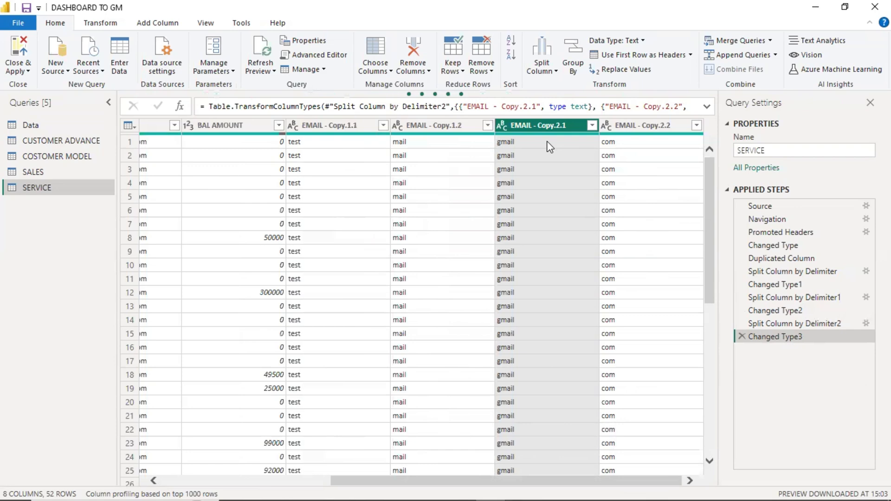
pyautogui.click(742, 338)
pyautogui.click(744, 323)
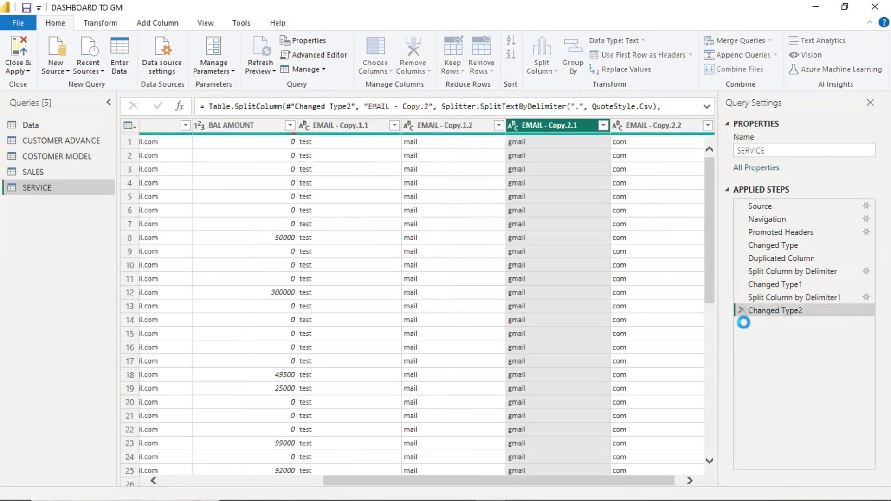
pyautogui.click(742, 310)
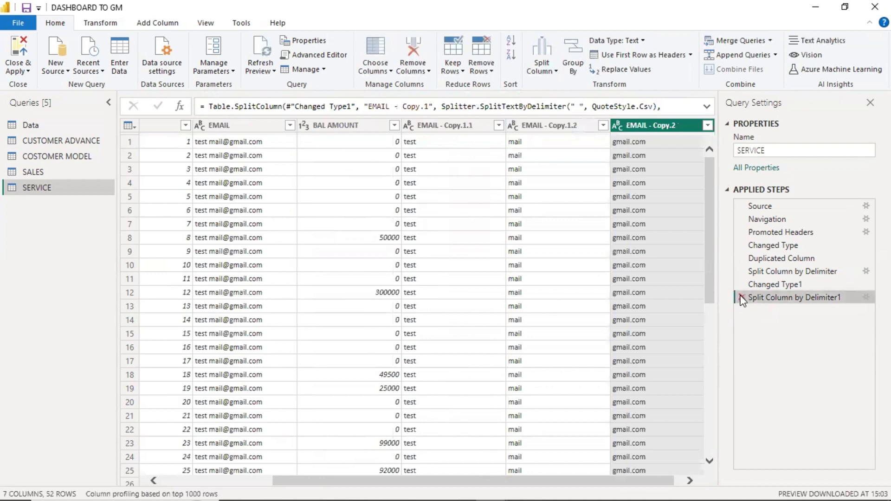
pyautogui.click(740, 297)
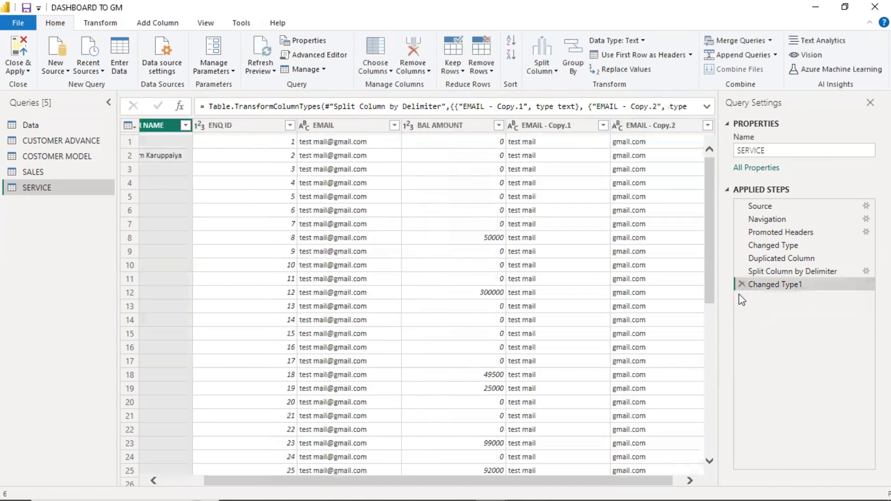
pyautogui.click(740, 285)
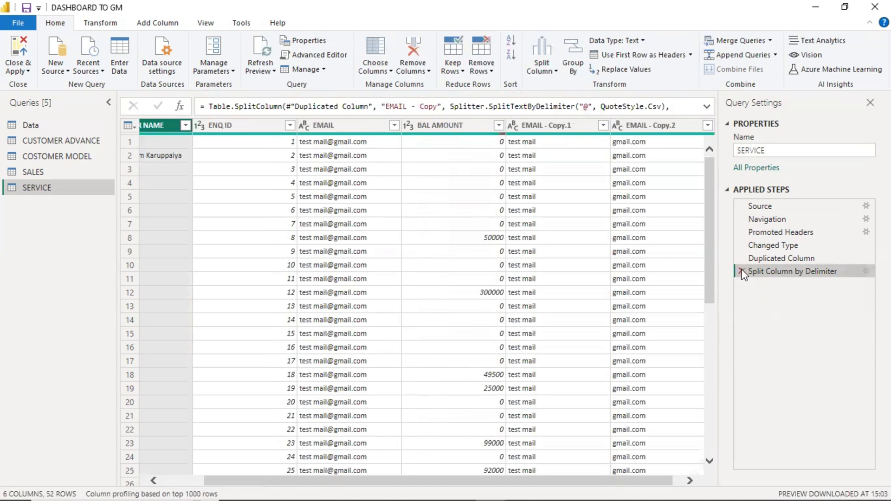
pyautogui.click(742, 271)
# - Set up a delimiter split of the EMAIL - Copy column using the custom delimiter "@" at each occurrence
pyautogui.click(598, 125)
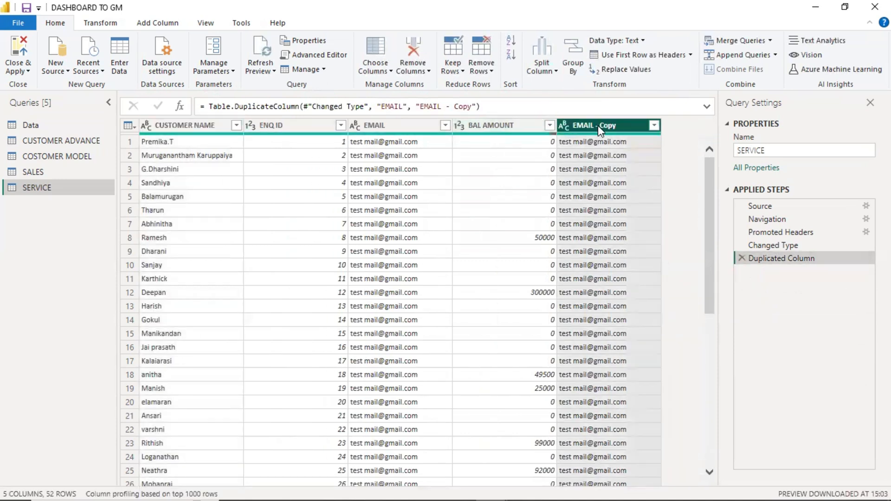
pyautogui.click(547, 65)
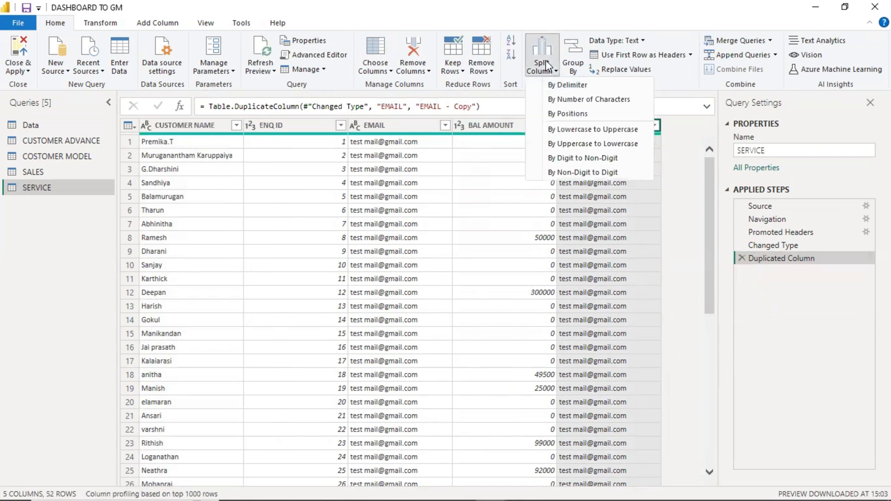
pyautogui.click(560, 87)
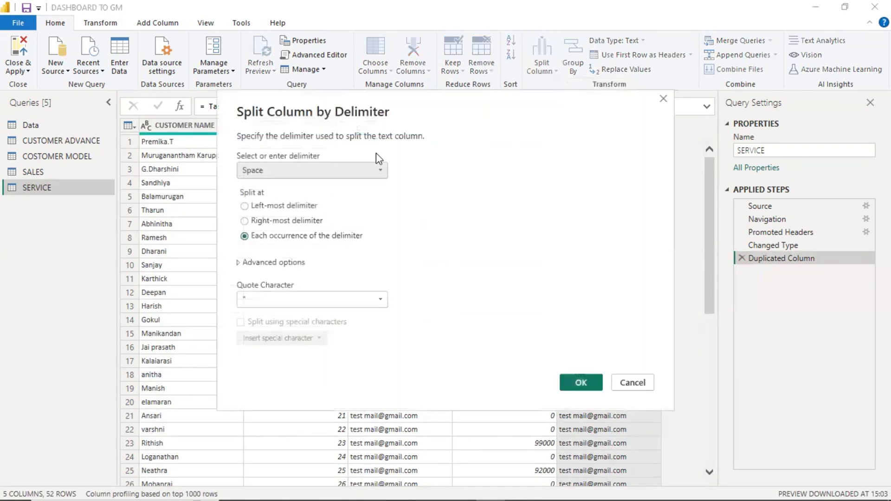
pyautogui.click(346, 177)
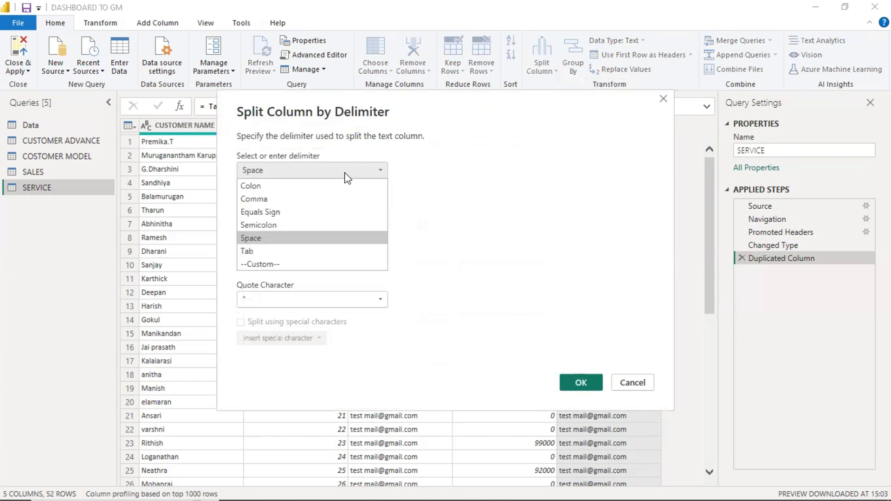
pyautogui.click(346, 177)
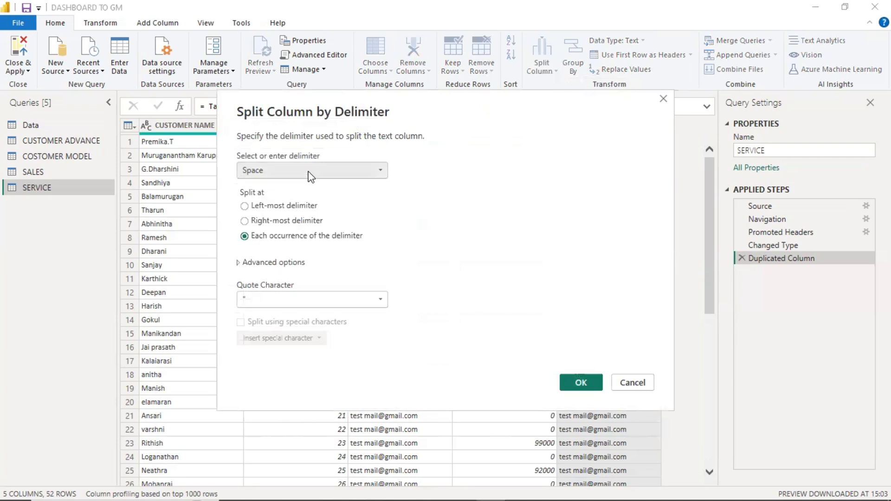
pyautogui.click(310, 176)
pyautogui.click(270, 265)
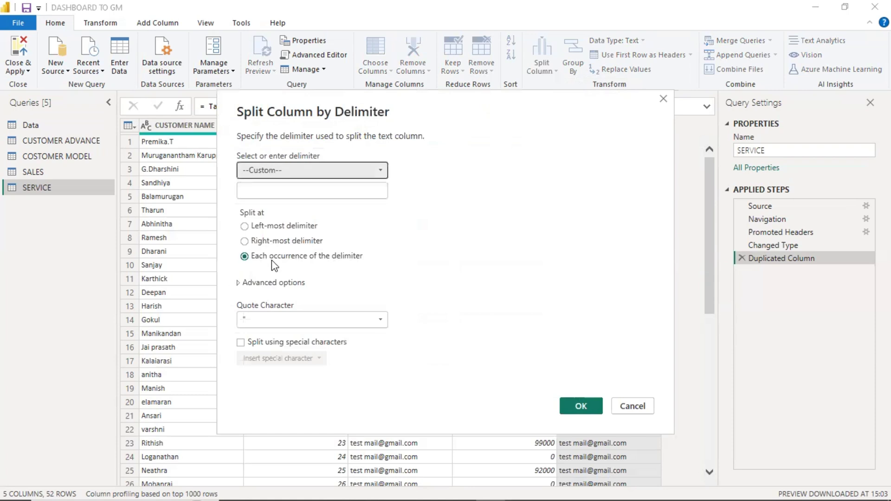
pyautogui.click(284, 189)
pyautogui.write('@')
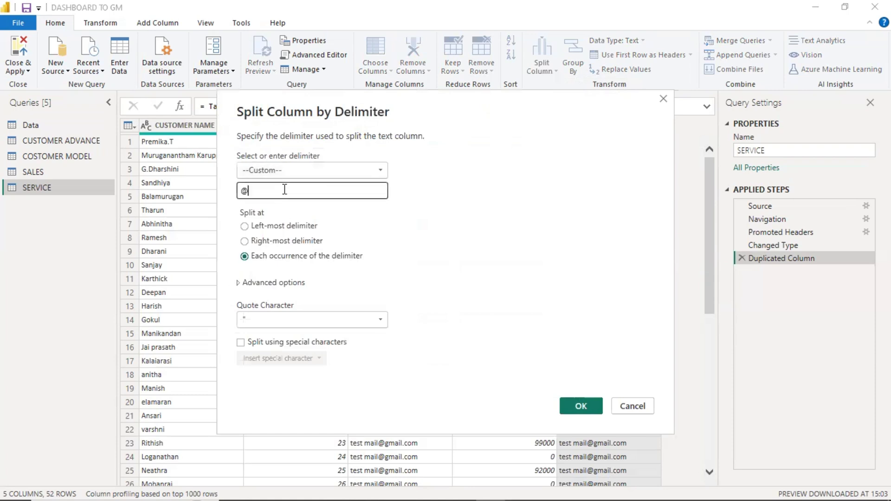
# - Set the number of columns to split into to 1 in the advanced options and apply the delimiter split
pyautogui.click(272, 284)
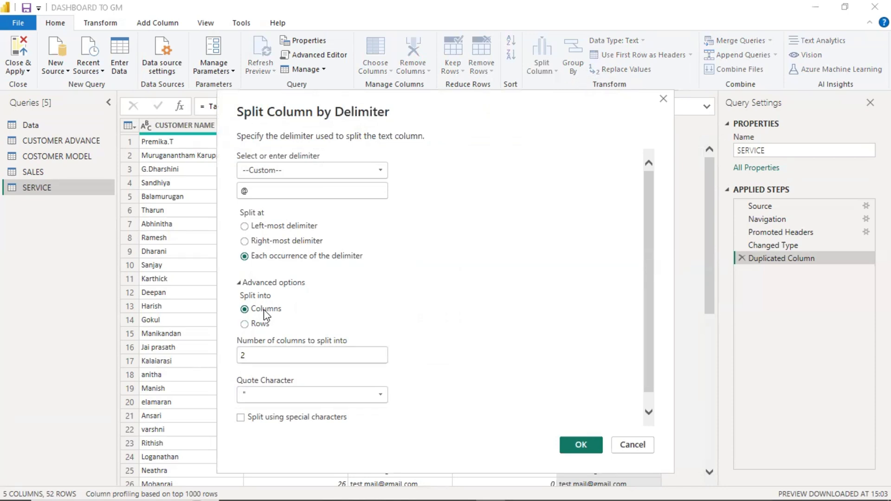
pyautogui.click(271, 361)
pyautogui.press('BackSpace')
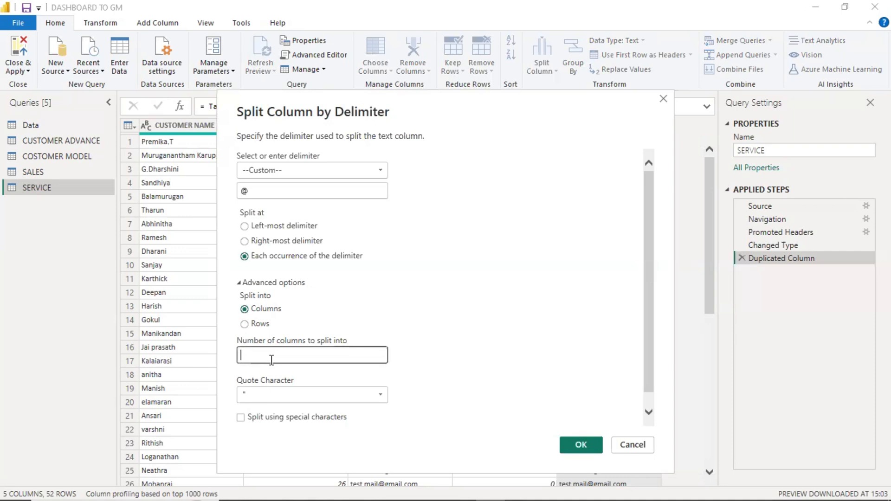
pyautogui.write('1')
pyautogui.click(580, 444)
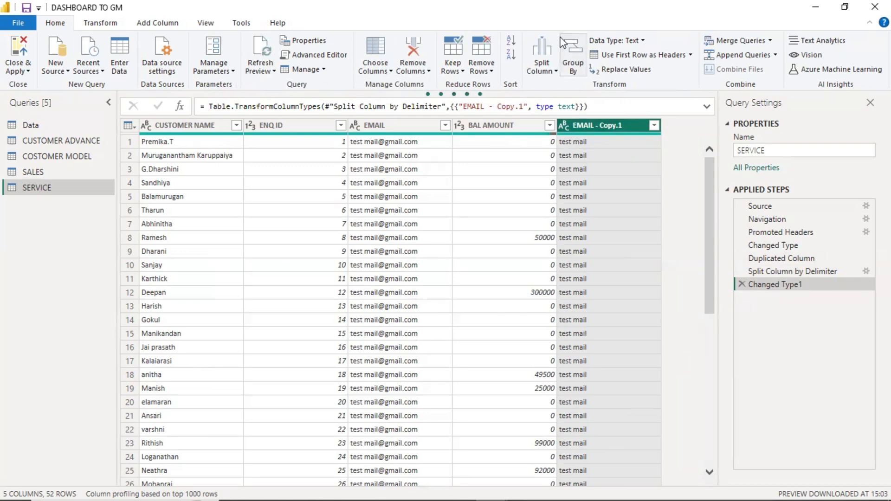
# - Split the EMAIL - Copy.1 column by number of characters, using 4 characters once, as far right as possible
pyautogui.click(546, 51)
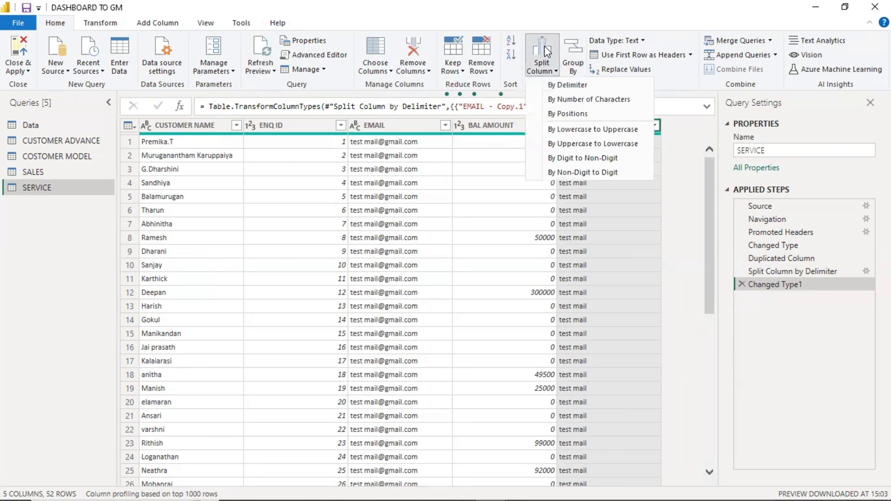
pyautogui.click(572, 99)
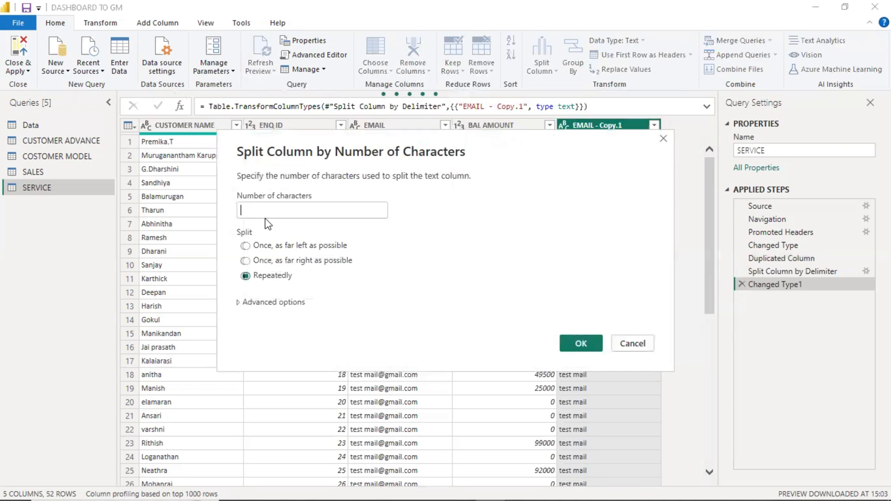
pyautogui.write('4')
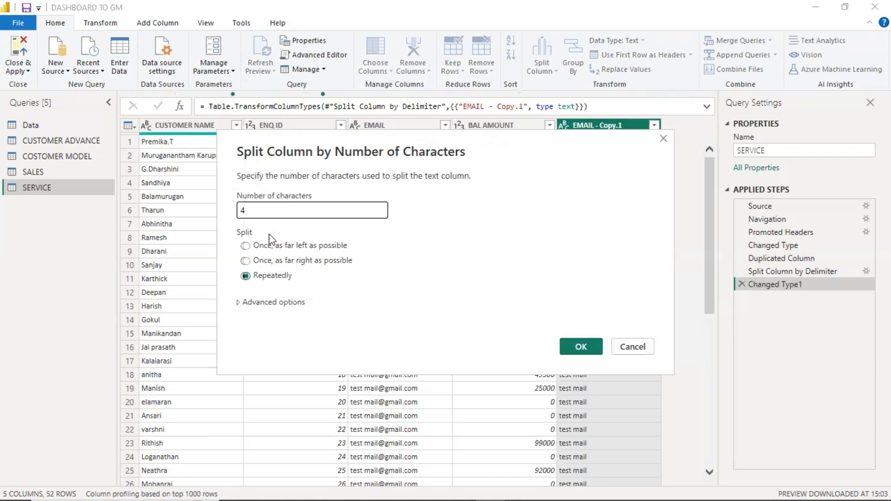
pyautogui.click(279, 261)
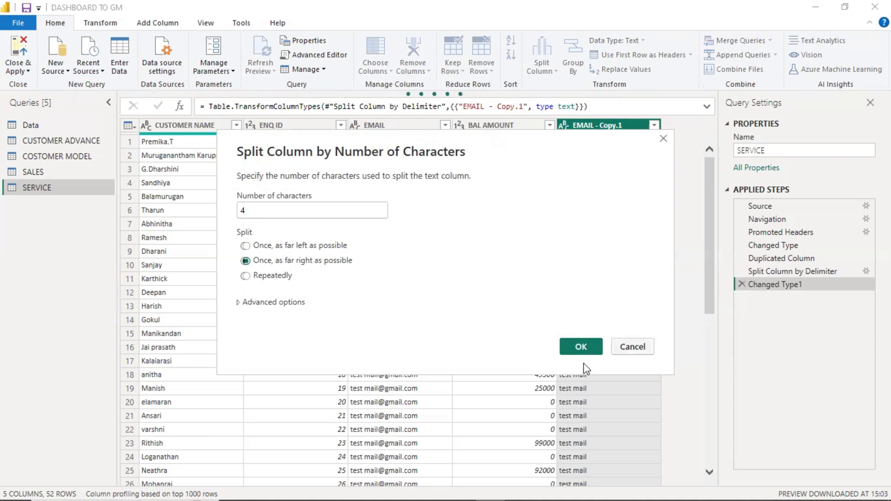
pyautogui.click(579, 348)
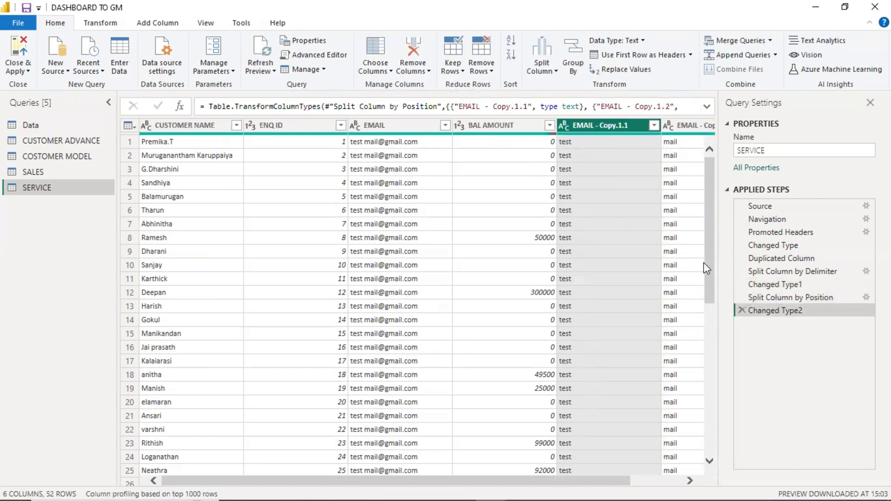
# - Delete the number-of-characters split and its type change from the SERVICE query's applied steps
pyautogui.click(742, 310)
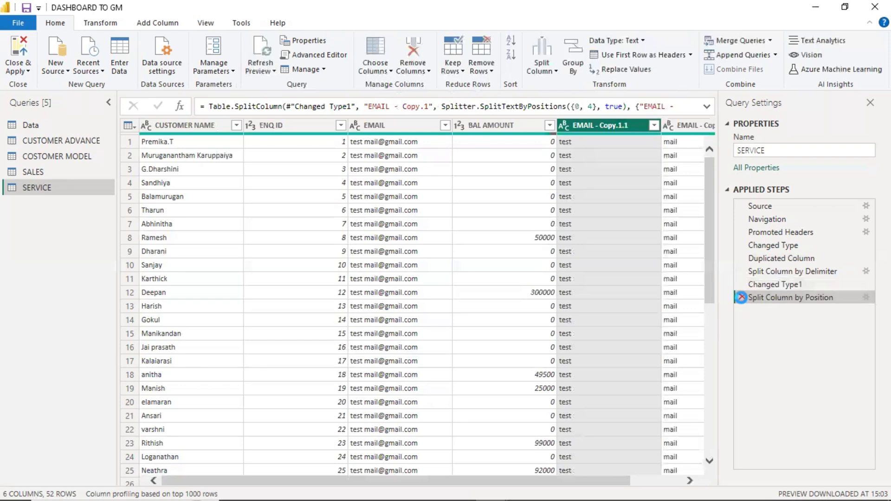
pyautogui.click(742, 299)
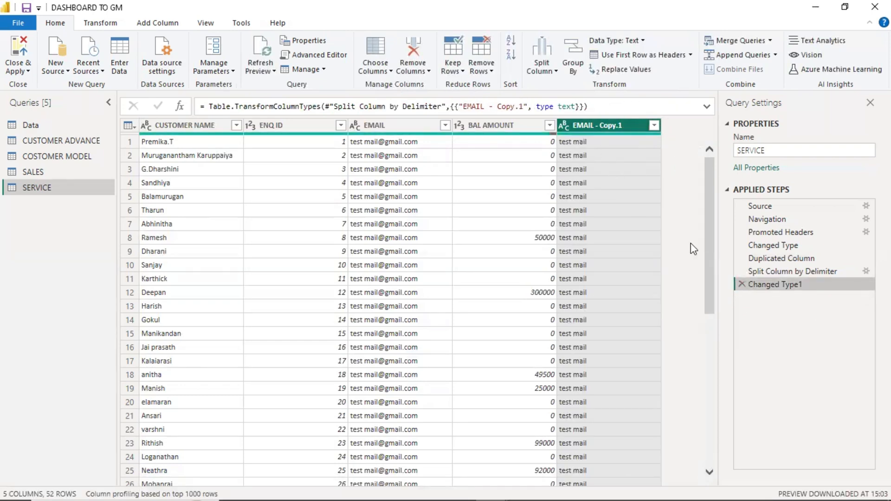
# - Split the EMAIL - Copy.1 column by positions, at position 2, and look through the resulting rows
pyautogui.click(540, 69)
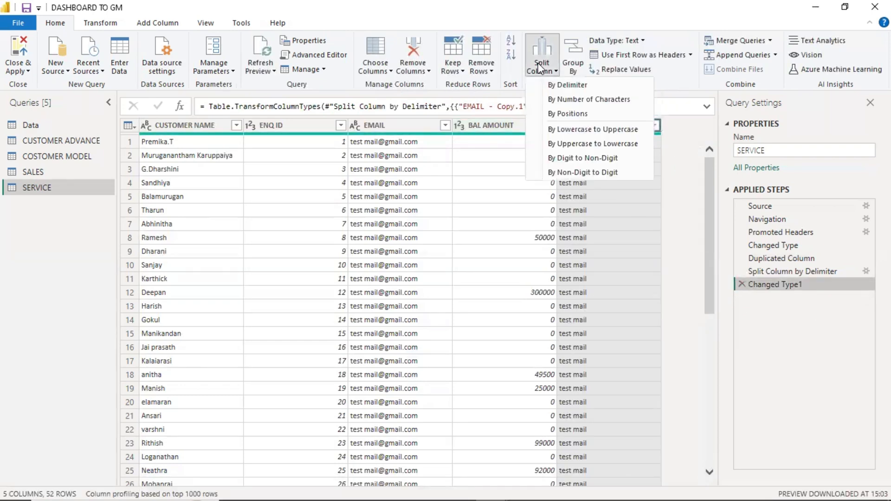
pyautogui.click(560, 114)
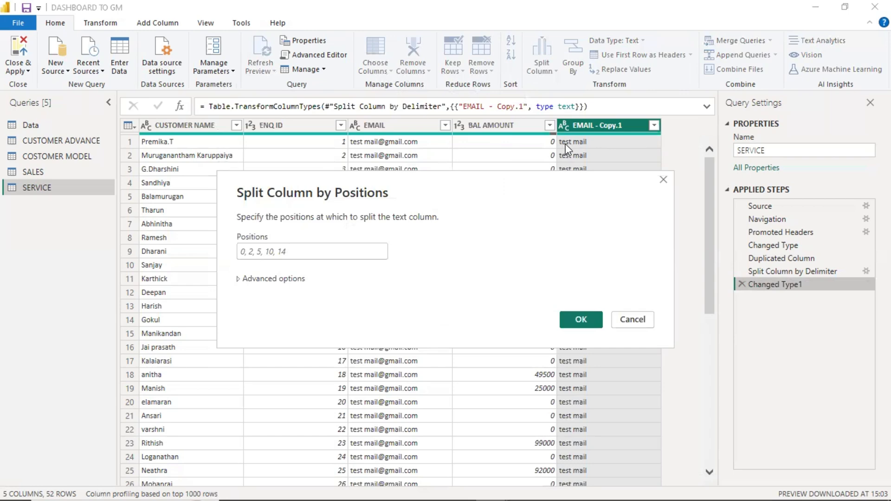
pyautogui.click(251, 251)
pyautogui.write('2')
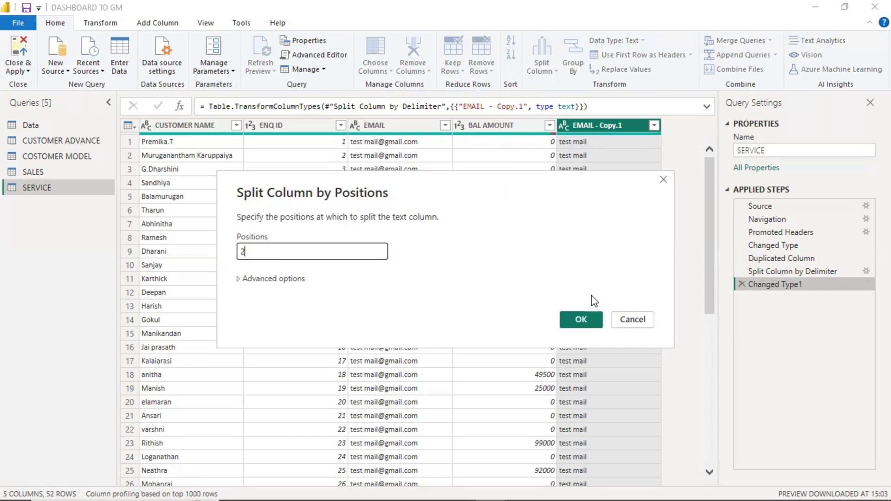
pyautogui.click(581, 319)
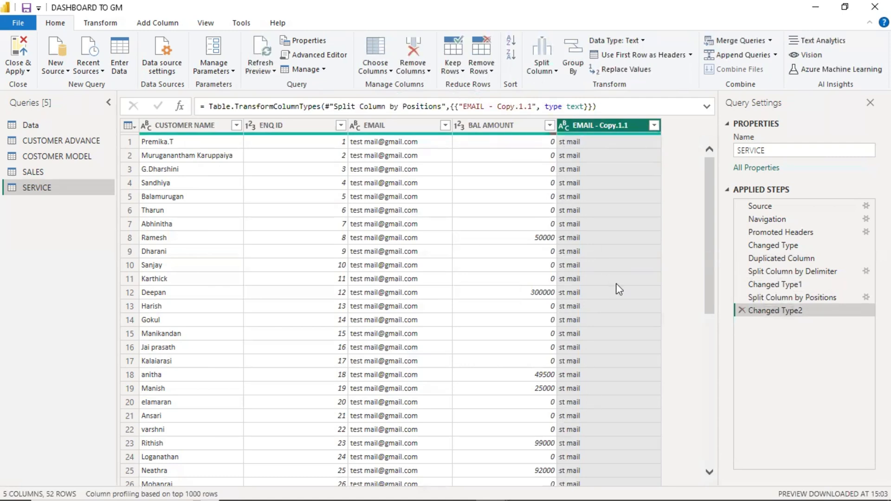
pyautogui.scroll(-8, 633, 335)
pyautogui.scroll(8, 639, 346)
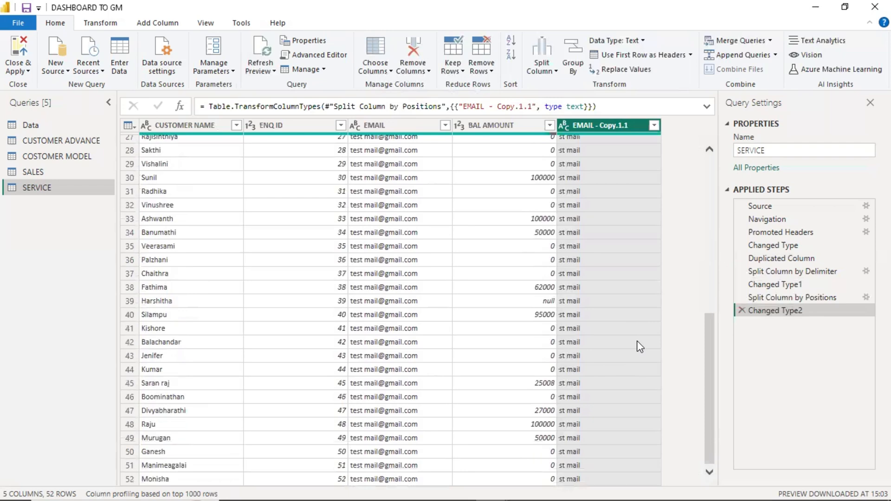